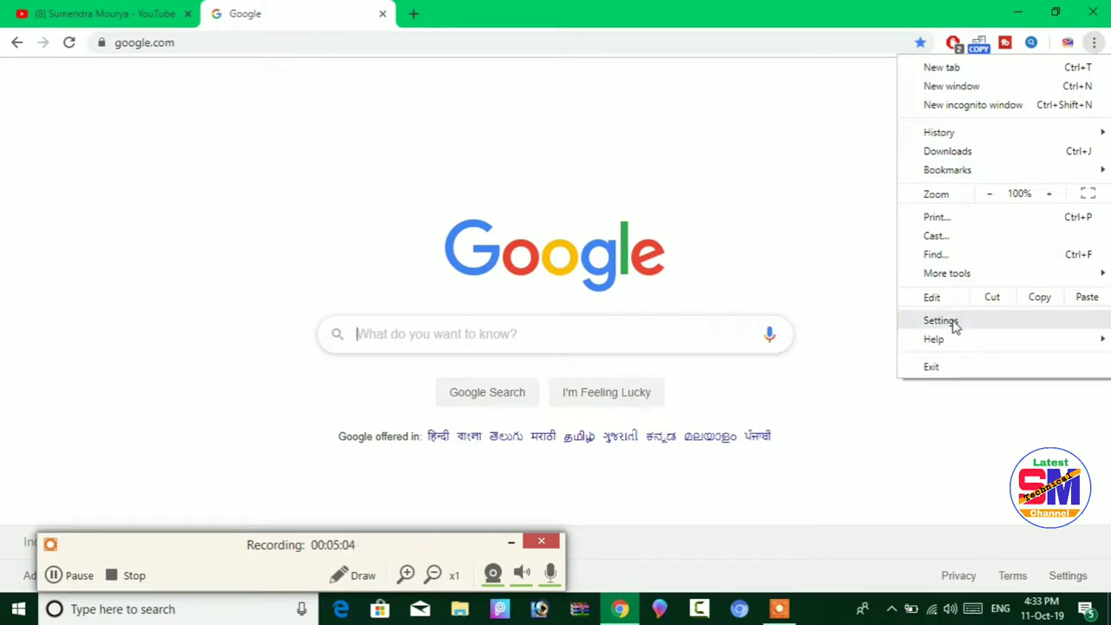
- Open the browser settings and go to the advanced Privacy and security section
{"action": "key", "text": "Escape"}
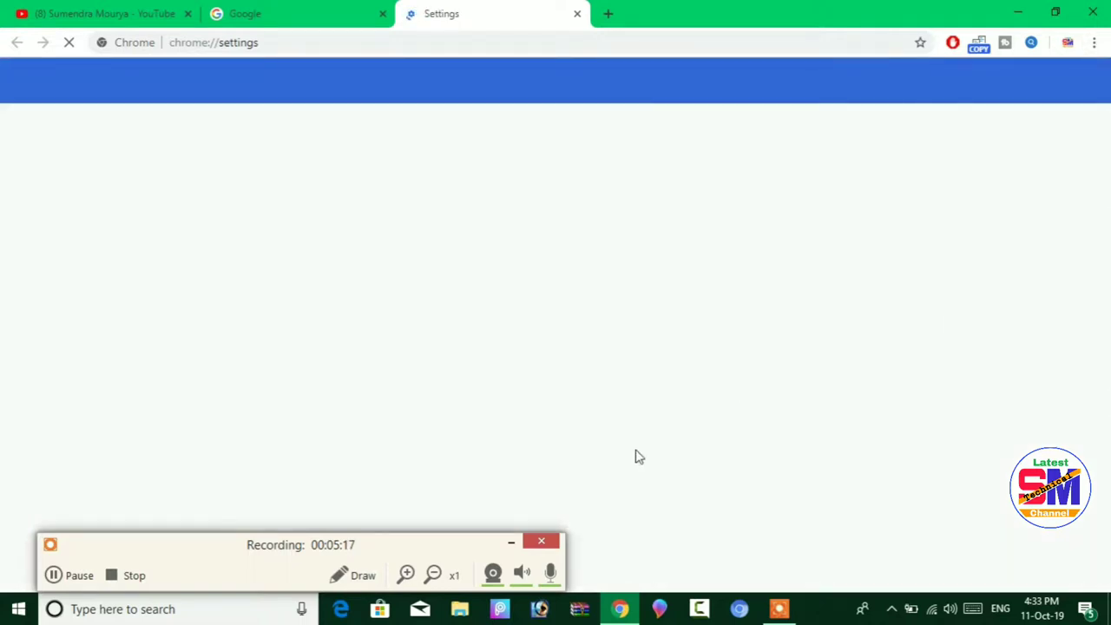
{"action": "left_click", "coordinate": [510, 552]}
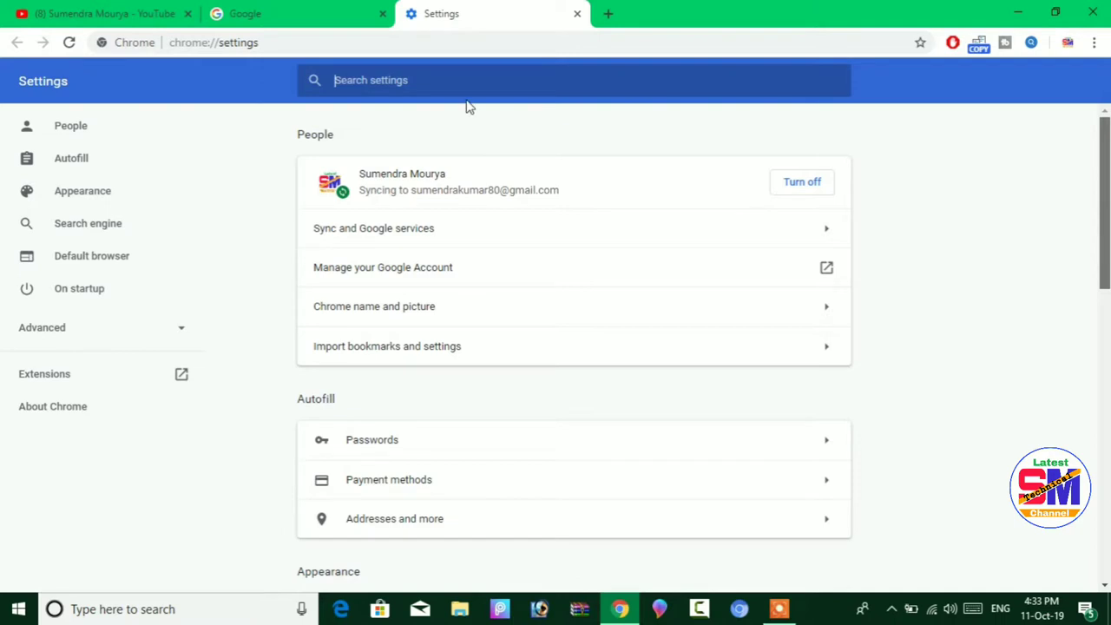
{"action": "scroll", "coordinate": [466, 107], "scroll_direction": "down", "scroll_amount": 2}
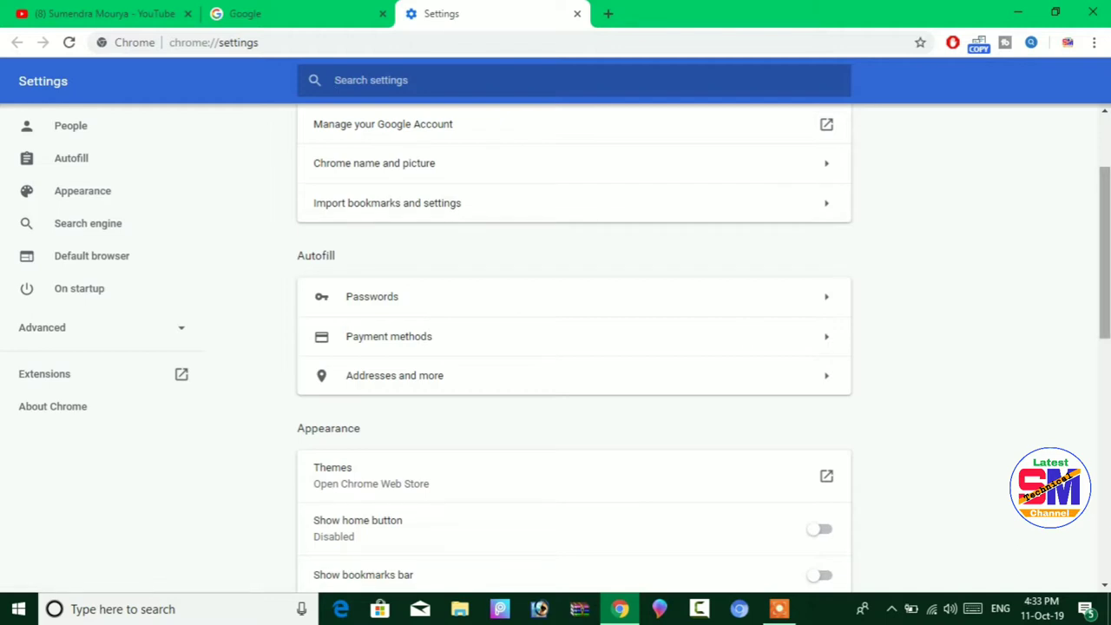
{"action": "scroll", "coordinate": [1104, 260], "scroll_direction": "down", "scroll_amount": 2}
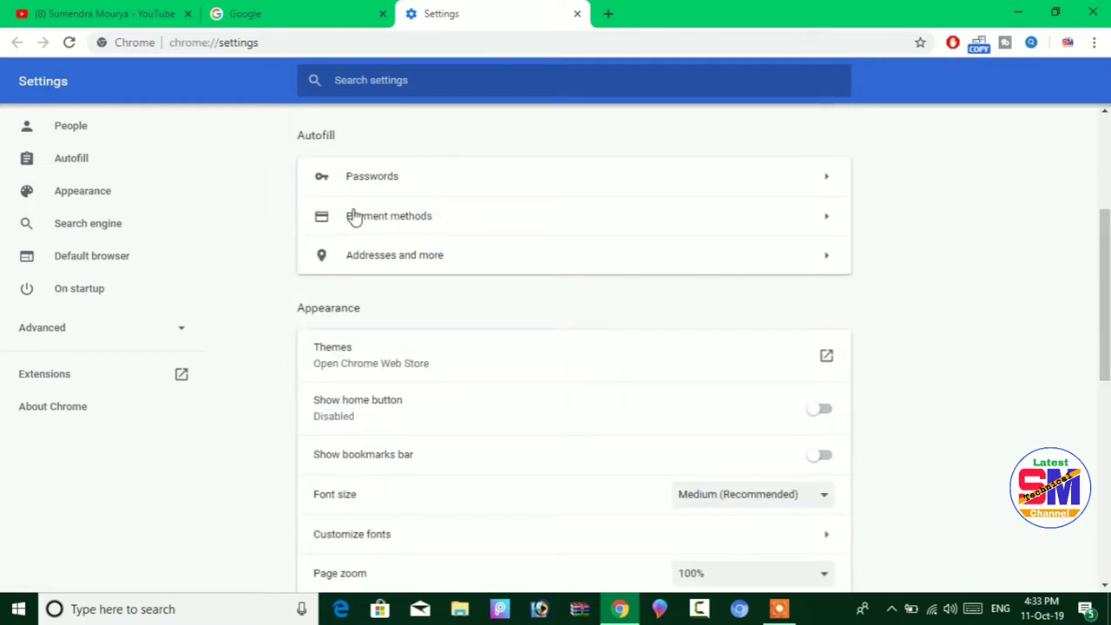
{"action": "scroll", "coordinate": [1107, 221], "scroll_direction": "up", "scroll_amount": 1}
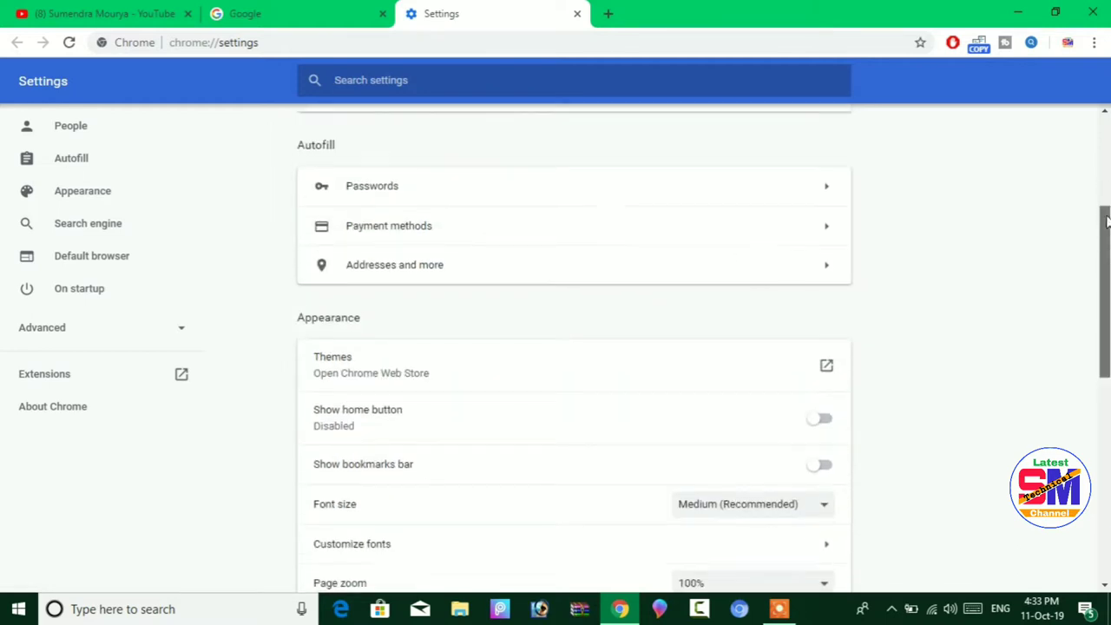
{"action": "scroll", "coordinate": [1106, 221], "scroll_direction": "up", "scroll_amount": 3}
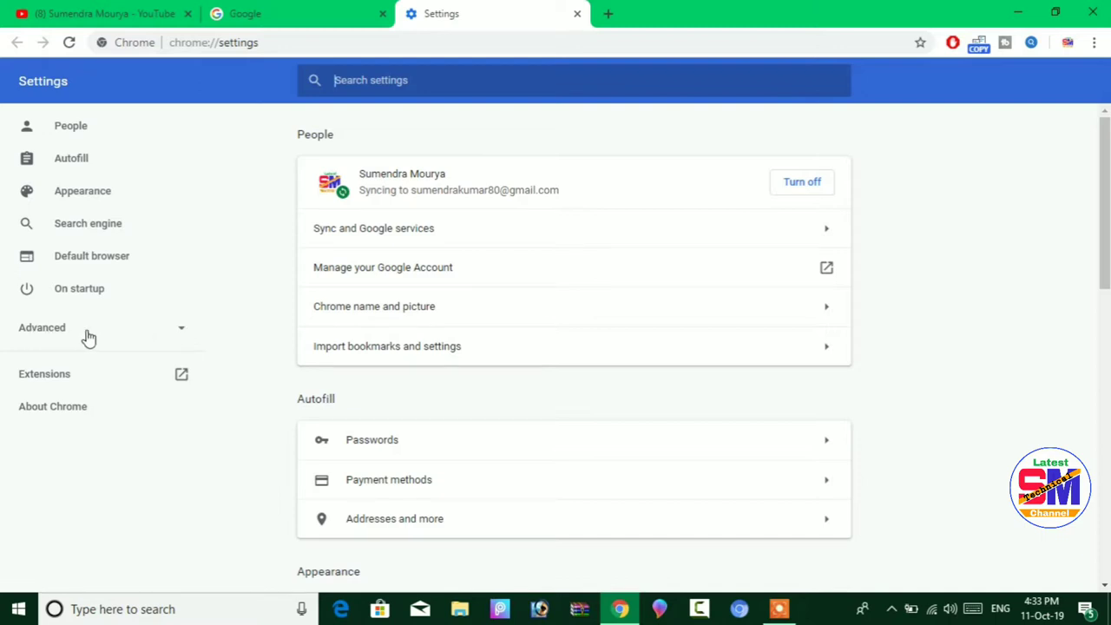
{"action": "left_click", "coordinate": [47, 338]}
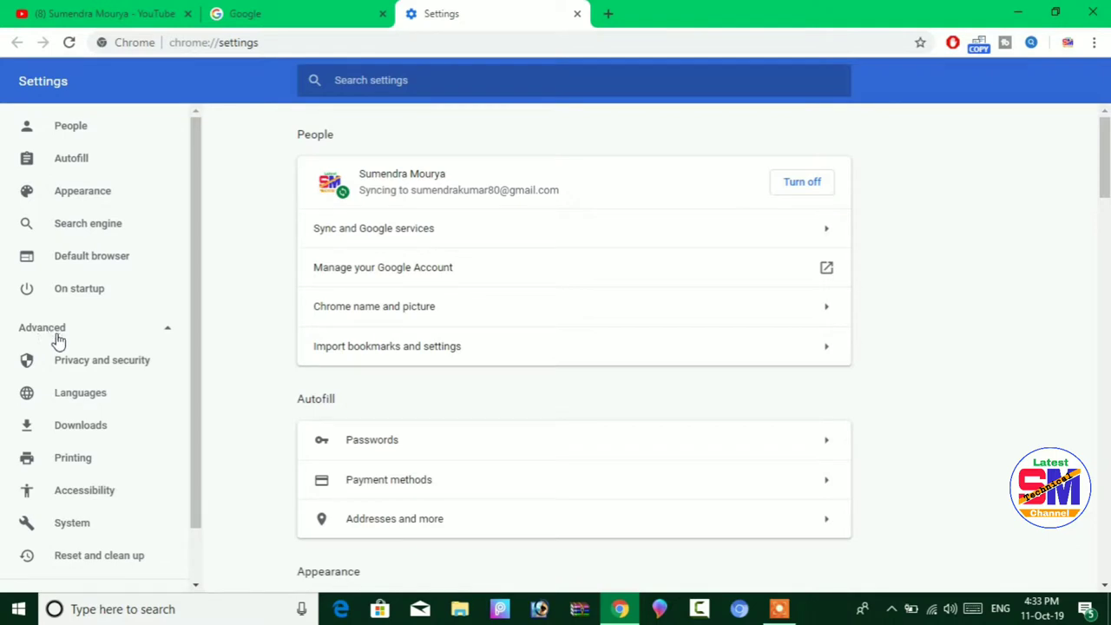
{"action": "left_click", "coordinate": [79, 373]}
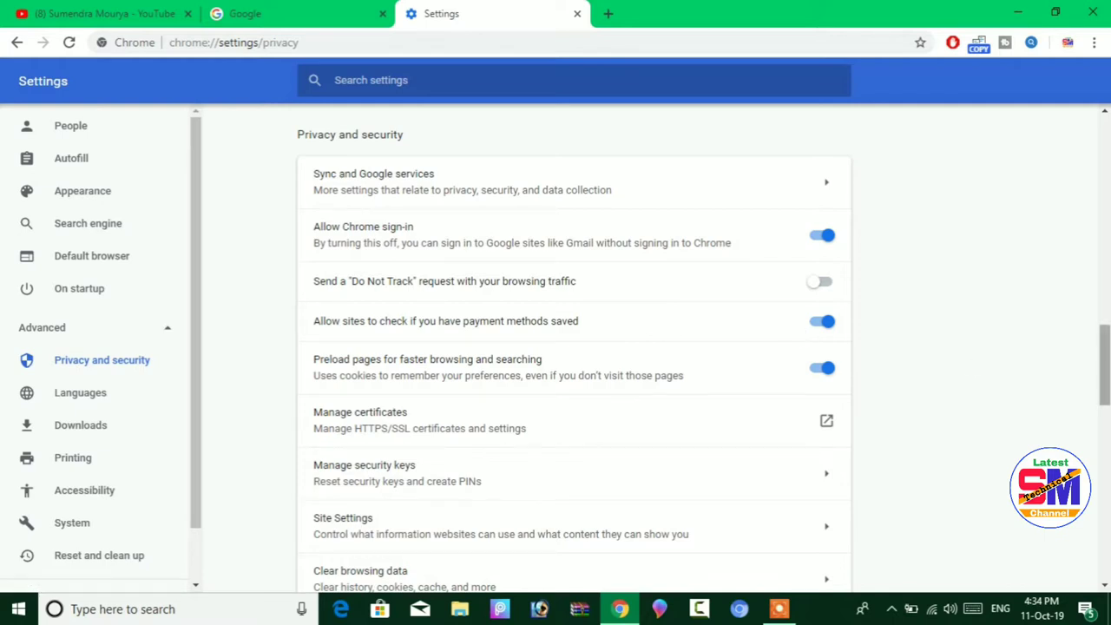
- Open Site Settings from the Privacy and security section
{"action": "scroll", "coordinate": [1106, 417], "scroll_direction": "down", "scroll_amount": 1}
{"action": "scroll", "coordinate": [1106, 417], "scroll_direction": "down", "scroll_amount": 2}
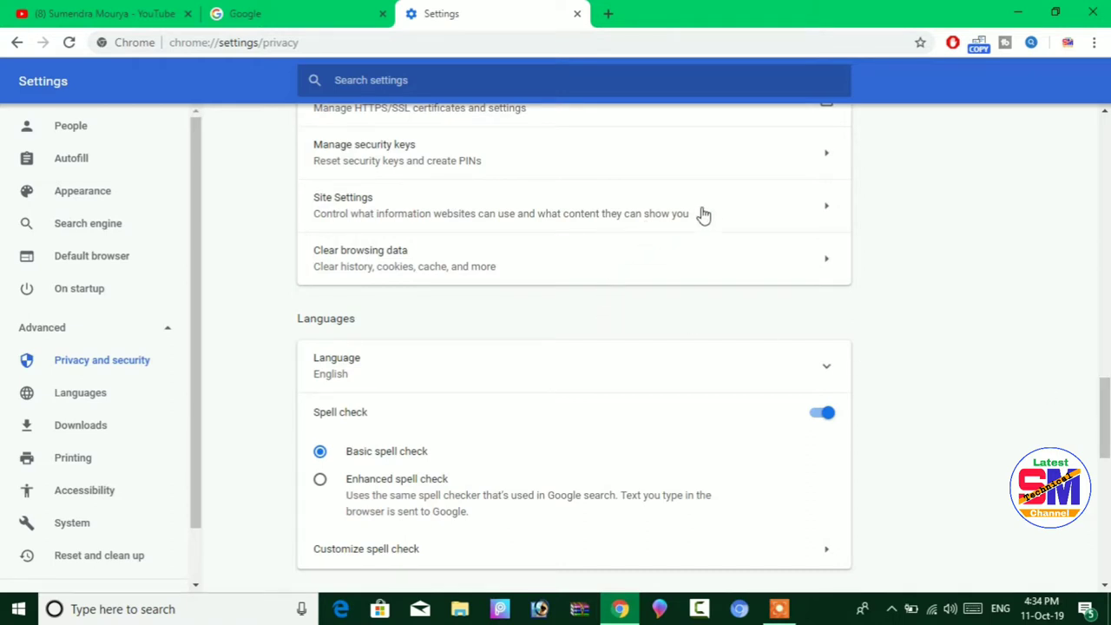
{"action": "left_click", "coordinate": [821, 215]}
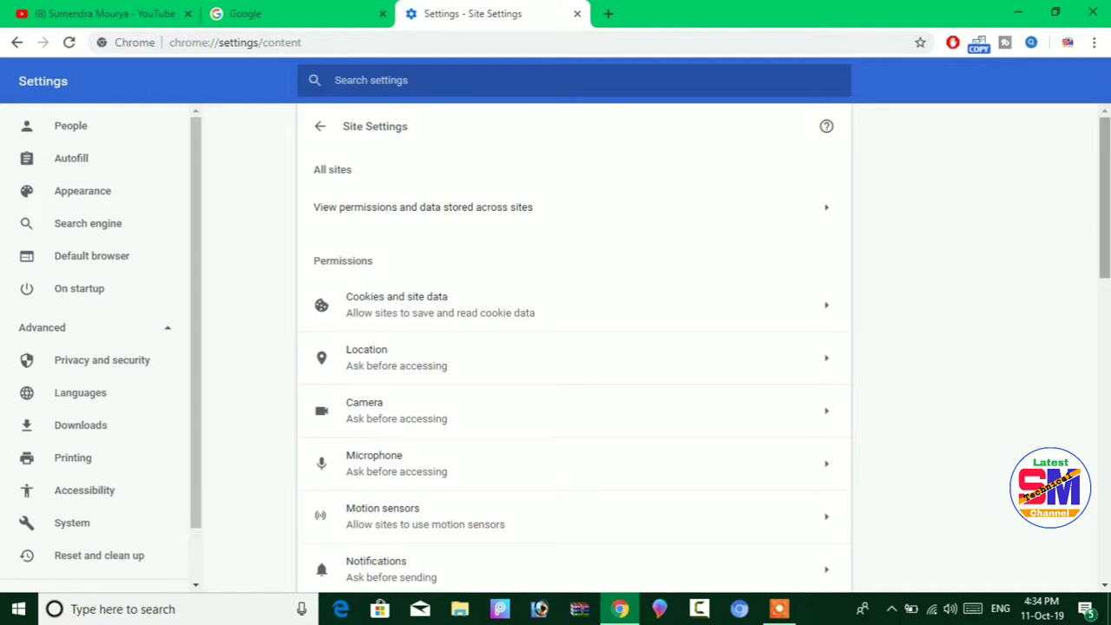
- Open the Notifications permission settings from the site permissions list
{"action": "scroll", "coordinate": [573, 347], "scroll_direction": "down", "scroll_amount": 2}
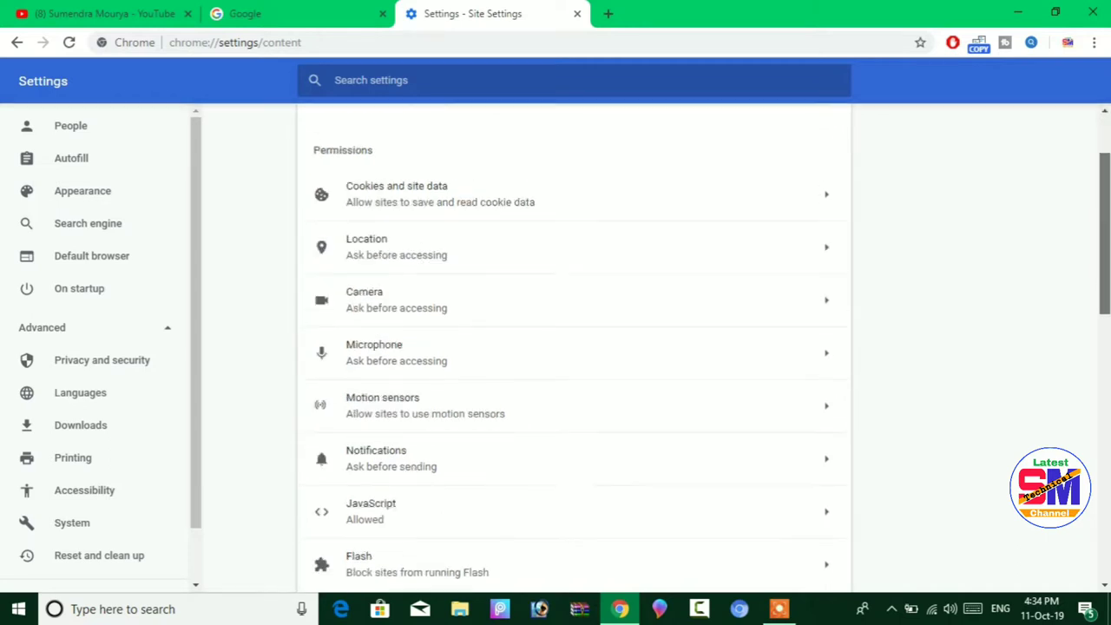
{"action": "scroll", "coordinate": [572, 347], "scroll_direction": "up", "scroll_amount": 1}
{"action": "scroll", "coordinate": [573, 347], "scroll_direction": "down", "scroll_amount": 1}
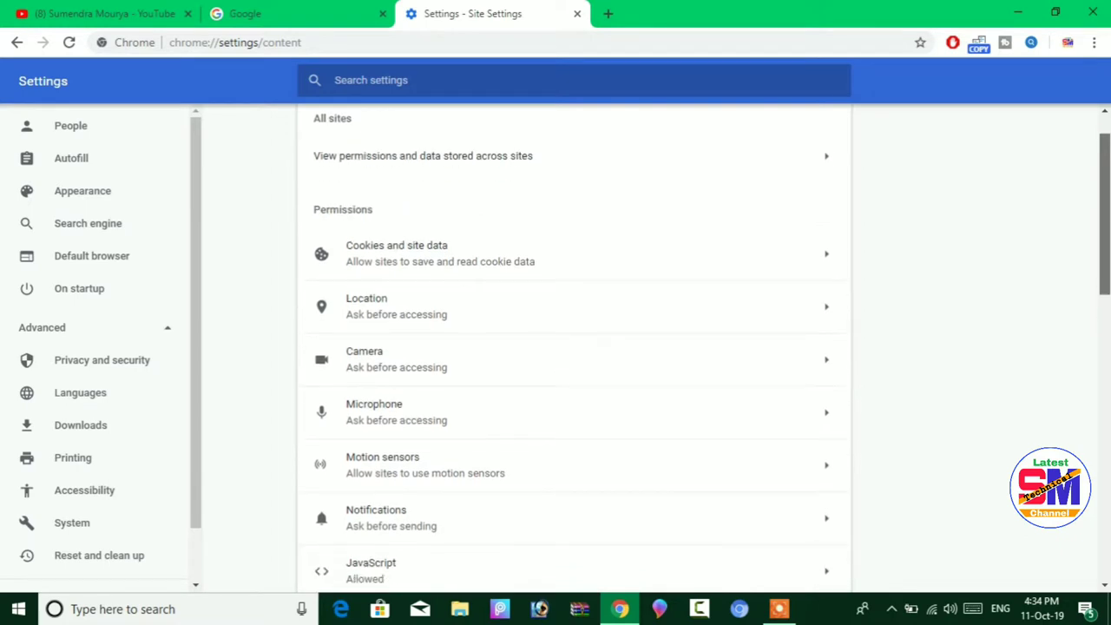
{"action": "left_click_drag", "start_coordinate": [1104, 236], "coordinate": [1105, 272]}
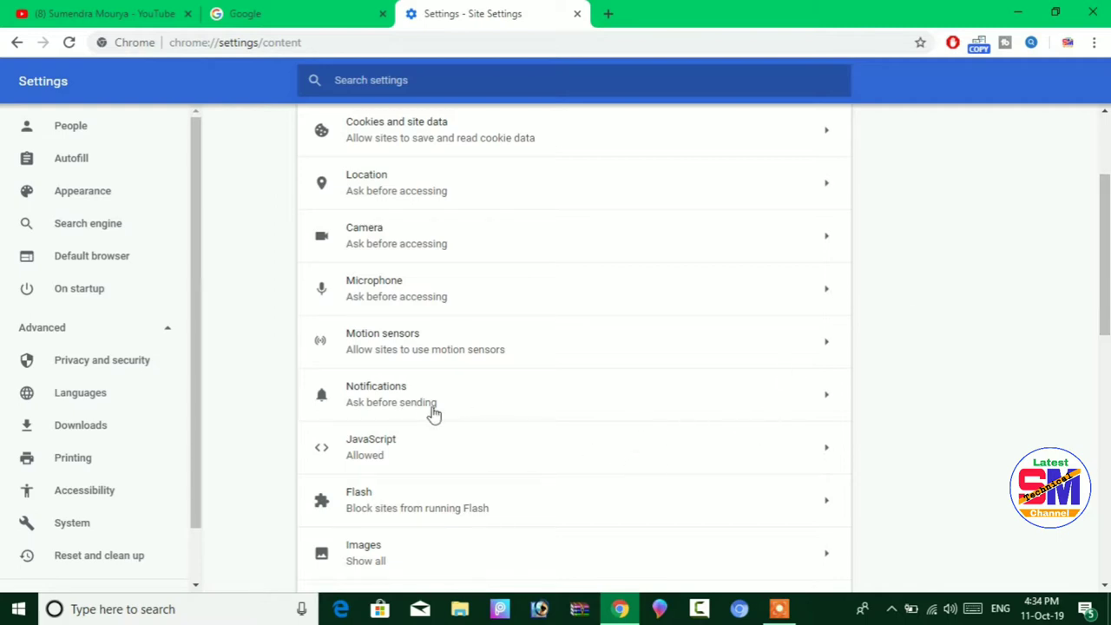
{"action": "left_click", "coordinate": [827, 399]}
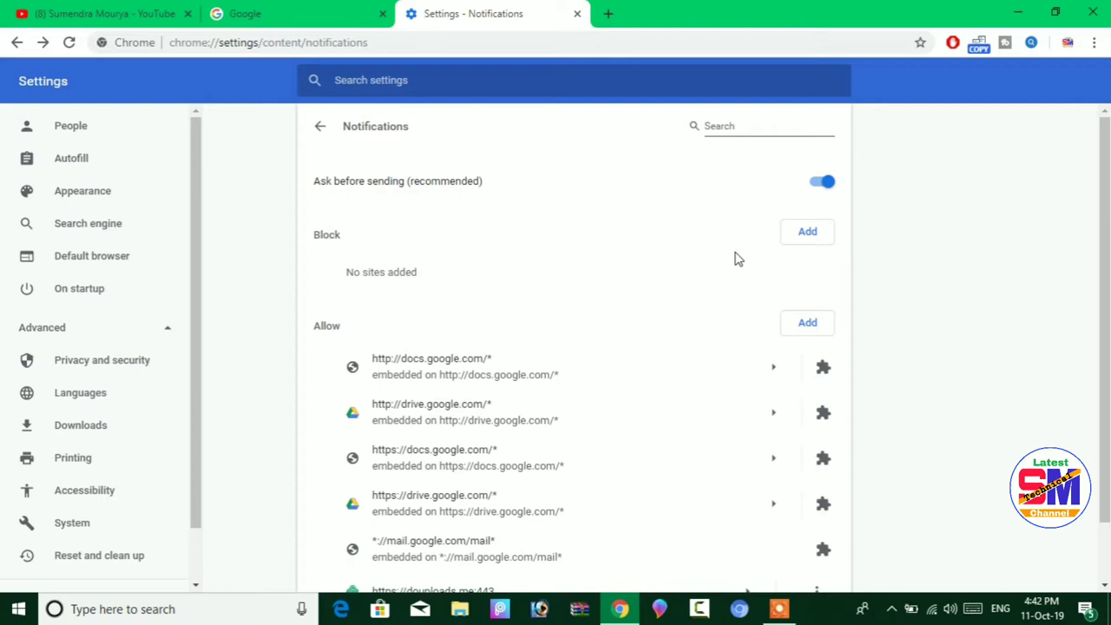
{"action": "left_click", "coordinate": [809, 233]}
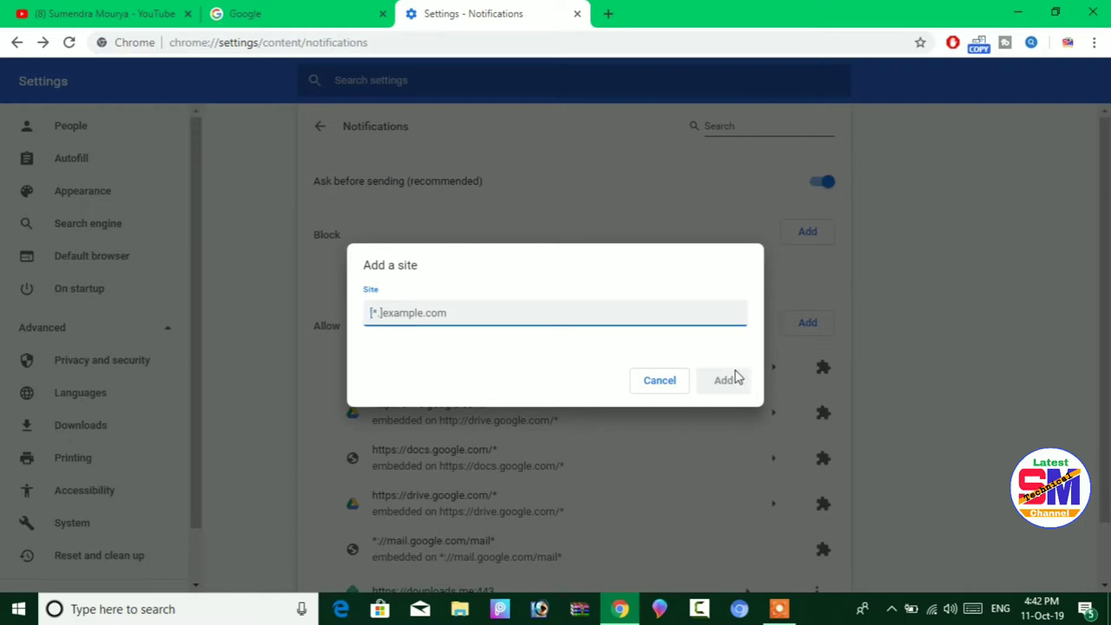
{"action": "left_click", "coordinate": [644, 383]}
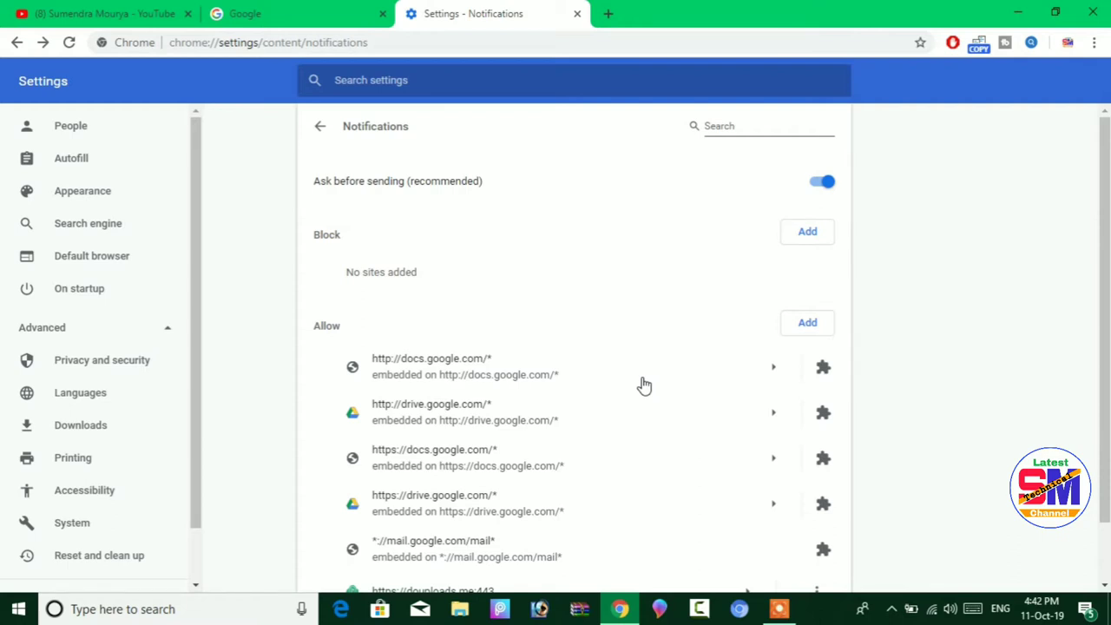
{"action": "left_click_drag", "start_coordinate": [1104, 321], "coordinate": [1104, 377]}
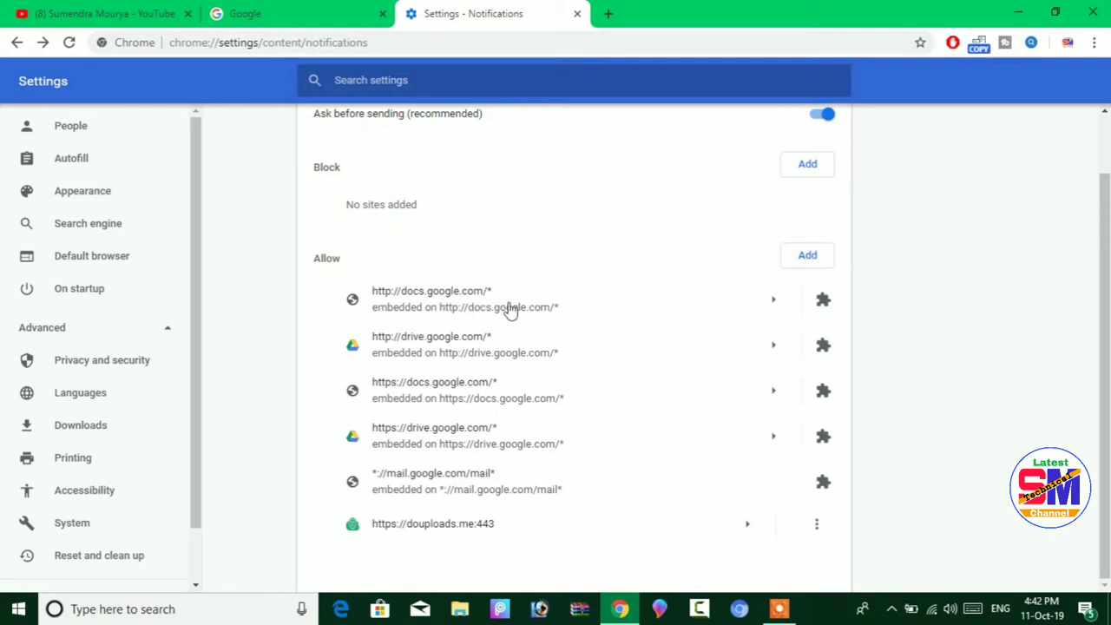
{"action": "left_click", "coordinate": [773, 301]}
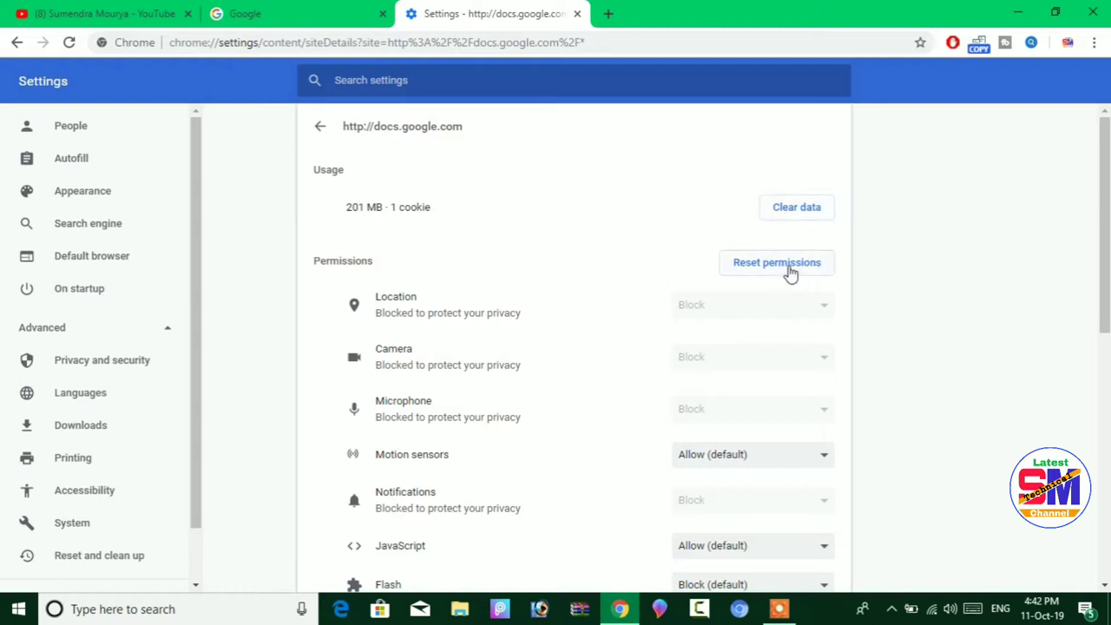
{"action": "scroll", "coordinate": [1102, 252], "scroll_direction": "down", "scroll_amount": 1}
{"action": "scroll", "coordinate": [1102, 252], "scroll_direction": "down", "scroll_amount": 2}
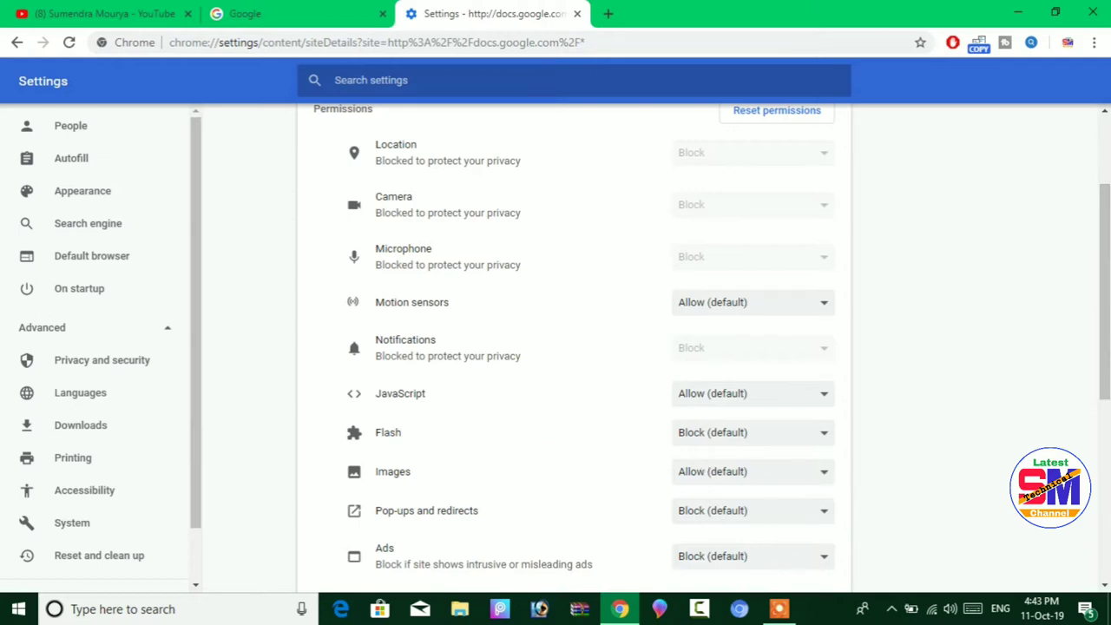
{"action": "left_click_drag", "start_coordinate": [1108, 341], "coordinate": [1107, 515]}
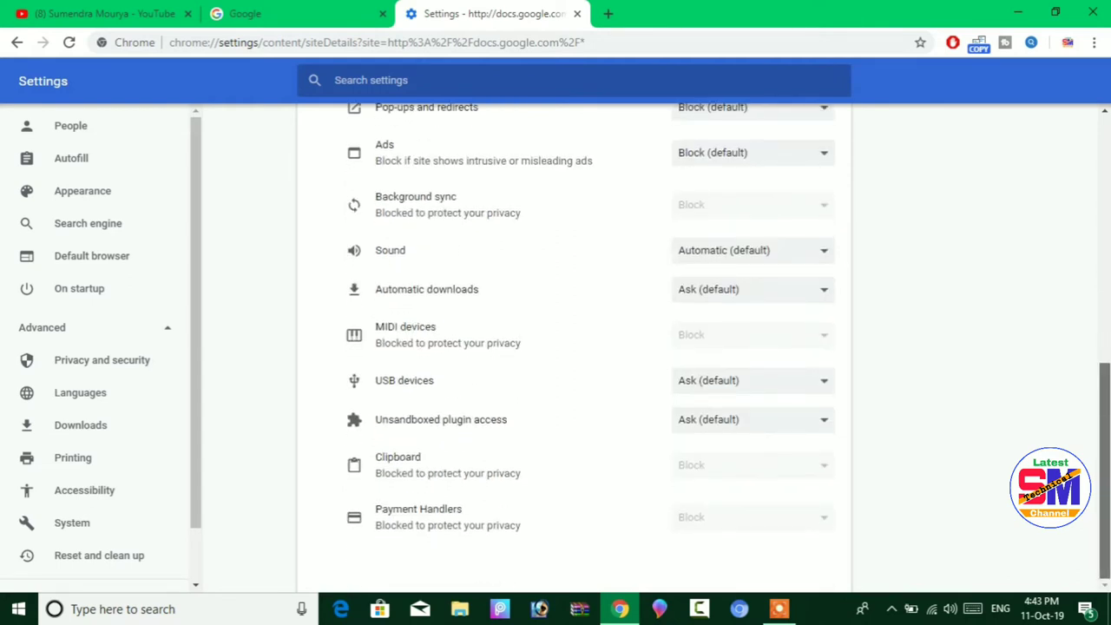
{"action": "scroll", "coordinate": [1107, 520], "scroll_direction": "up", "scroll_amount": 3}
{"action": "scroll", "coordinate": [612, 311], "scroll_direction": "up", "scroll_amount": 3}
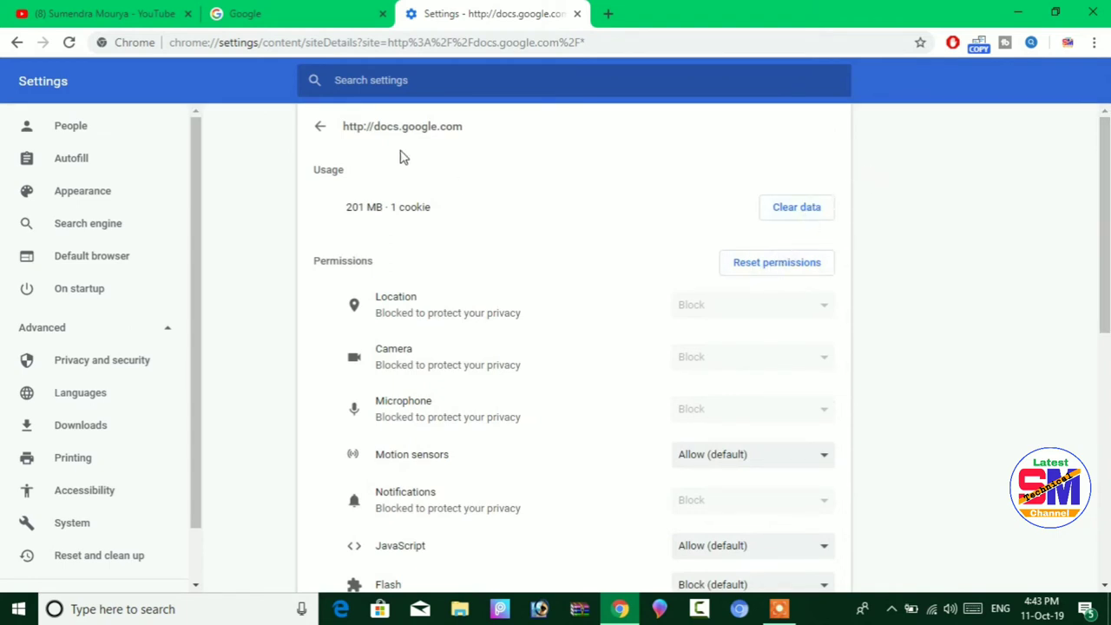
{"action": "left_click", "coordinate": [323, 129]}
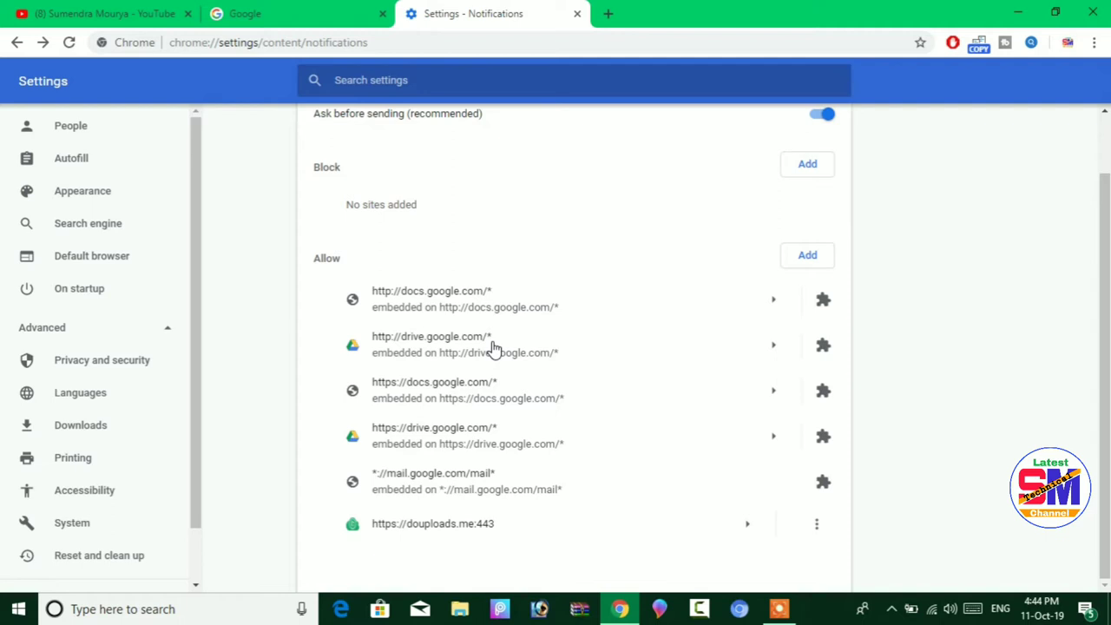
{"action": "left_click", "coordinate": [821, 527]}
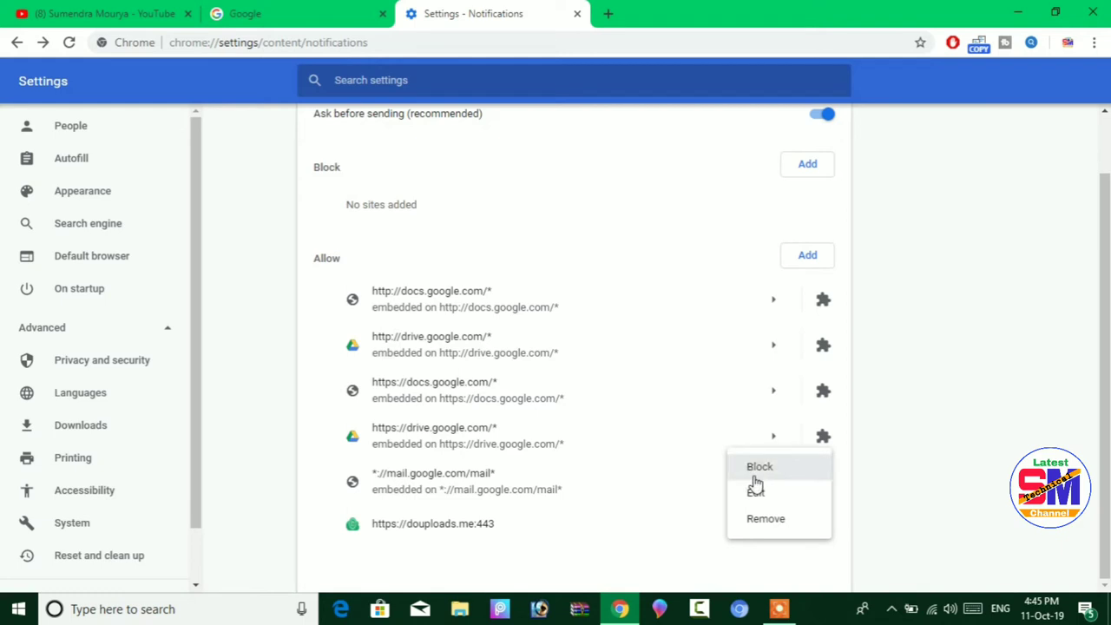
{"action": "left_click", "coordinate": [775, 521]}
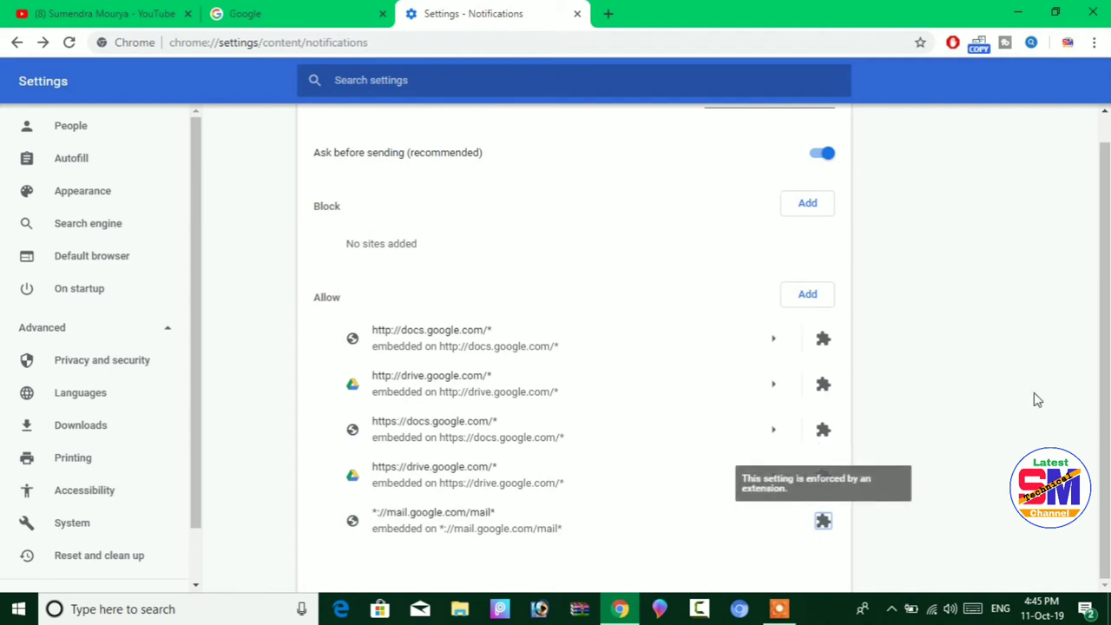
{"action": "scroll", "coordinate": [1104, 347], "scroll_direction": "up", "scroll_amount": 1}
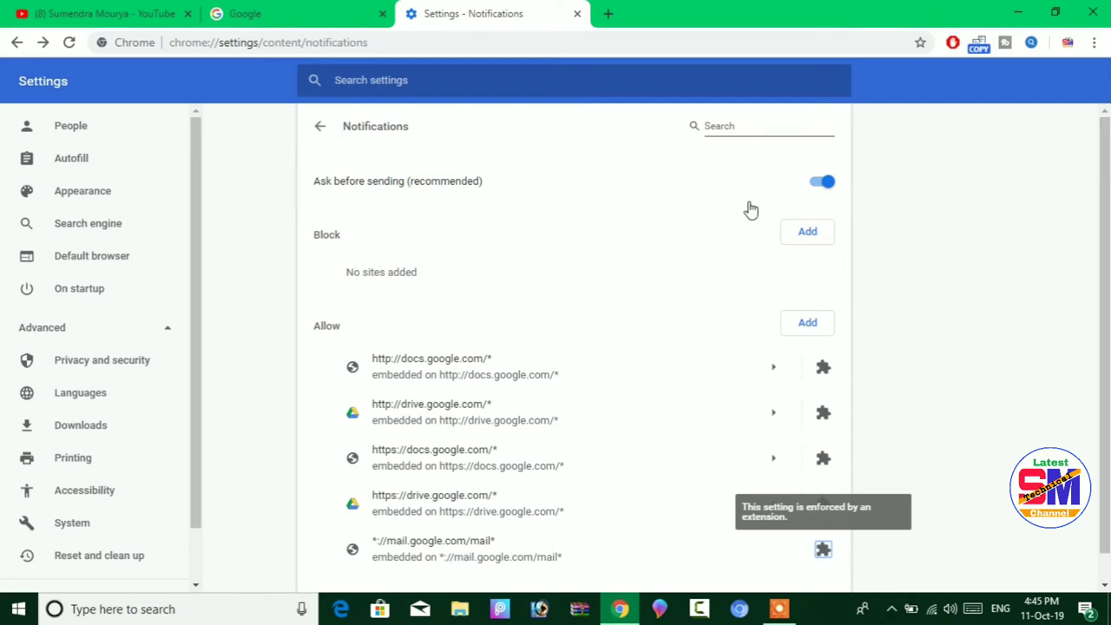
{"action": "scroll", "coordinate": [573, 347], "scroll_direction": "down", "scroll_amount": 1}
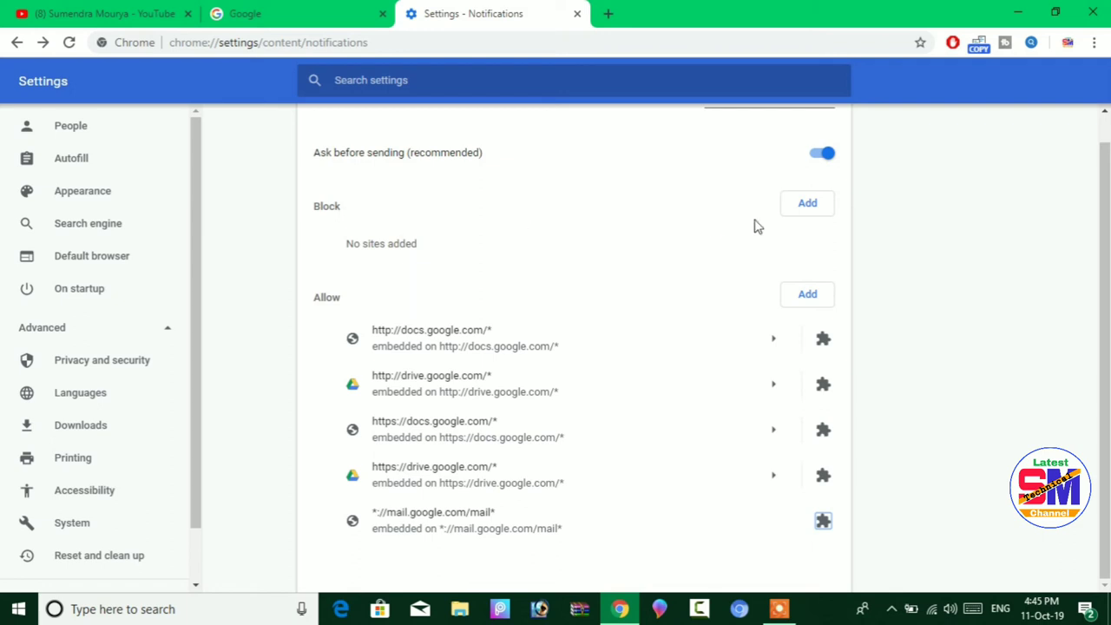
{"action": "scroll", "coordinate": [1104, 226], "scroll_direction": "up", "scroll_amount": 1}
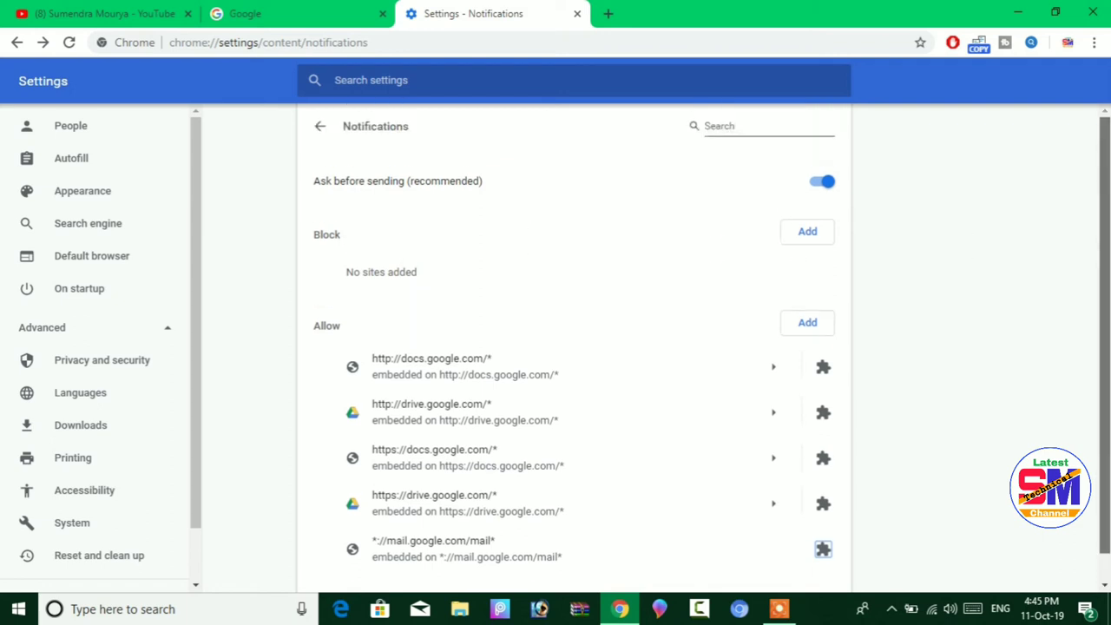
{"action": "scroll", "coordinate": [573, 347], "scroll_direction": "down", "scroll_amount": 1}
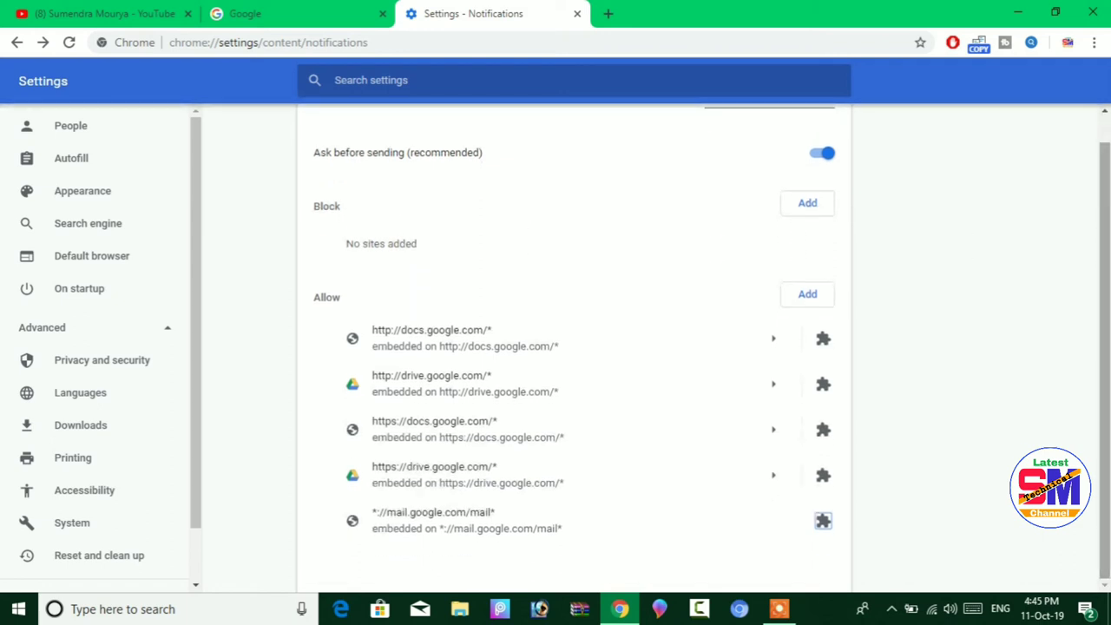